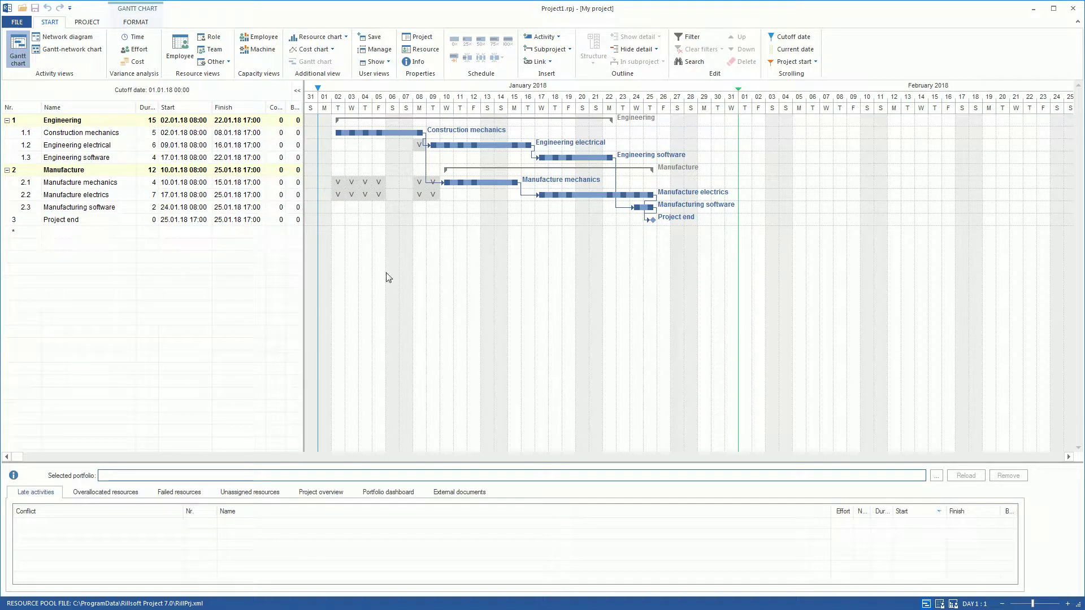
- Add a new baseline named 'Baseline 1' from the Project tab's Baseline menu
click(94, 25)
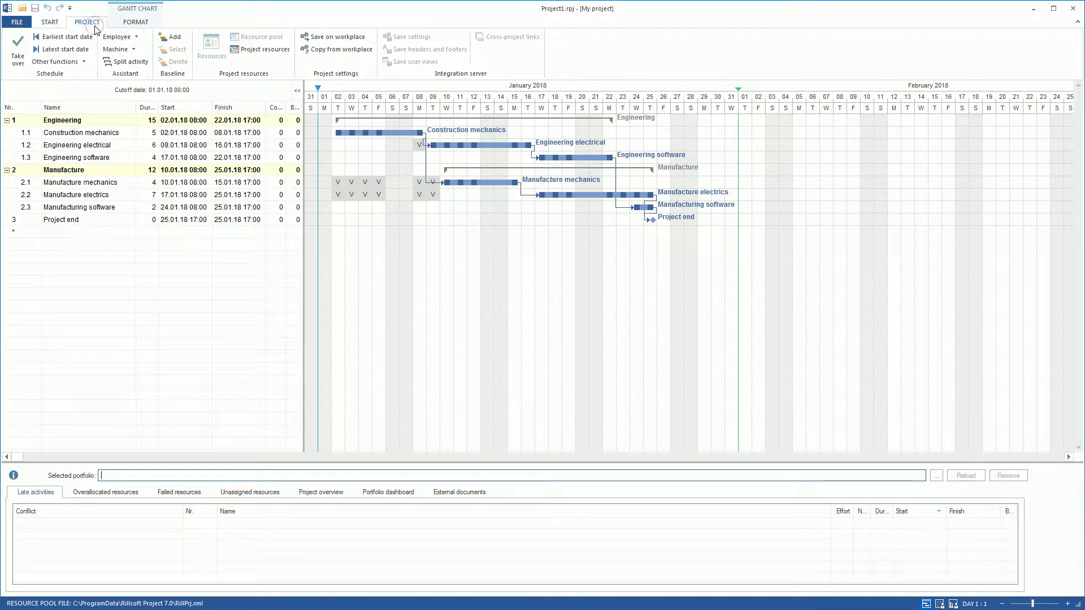
click(173, 37)
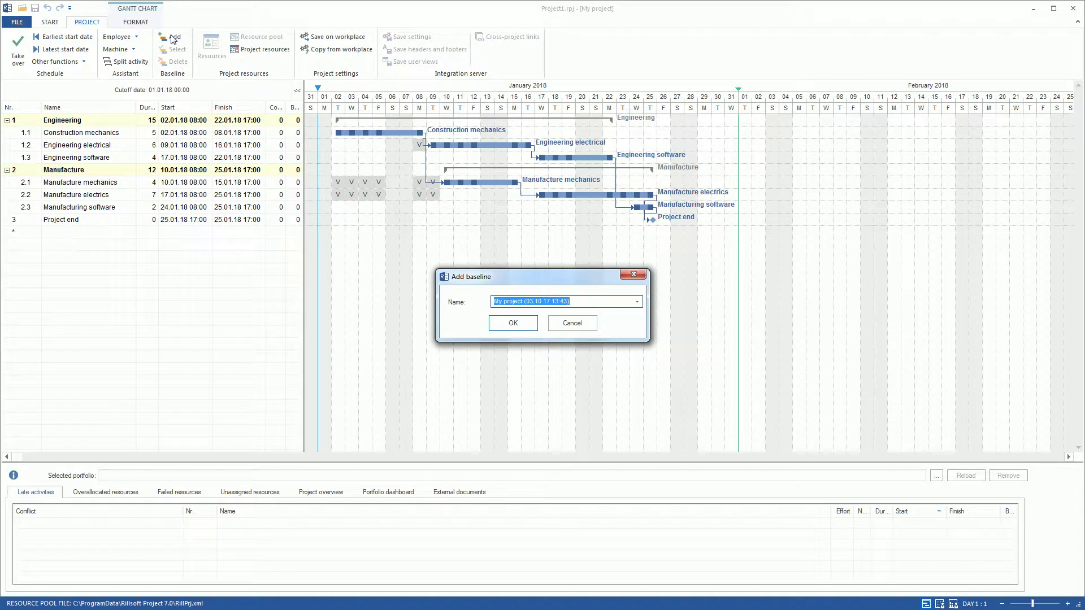
text(Baseline 1)
click(513, 322)
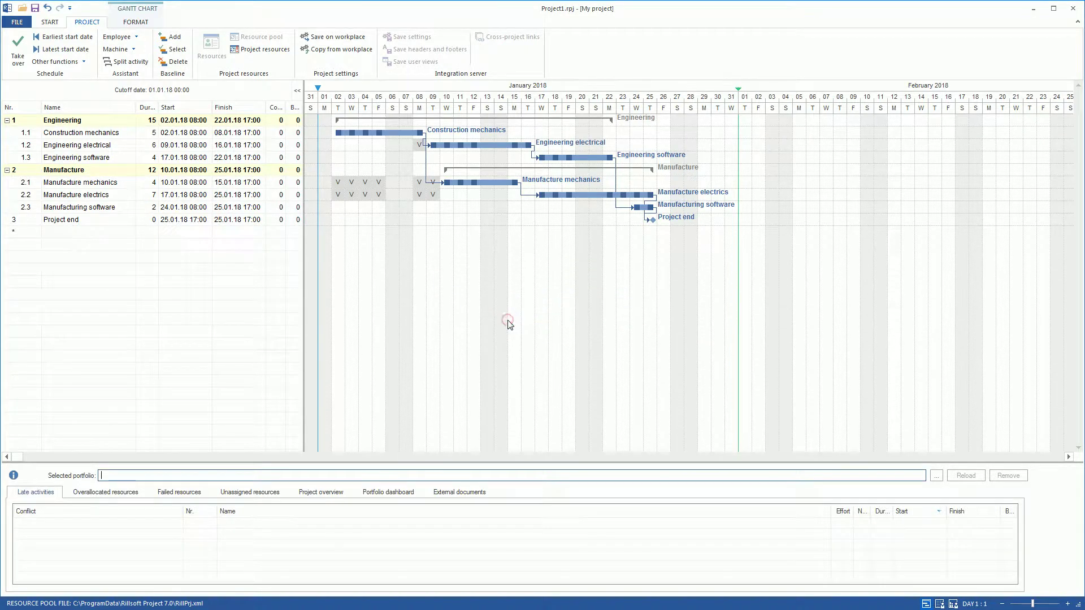
- Change the duration of activity 1.3 Engineering software to 5 days, ending 23.01.18
double_click(151, 160)
click(151, 158)
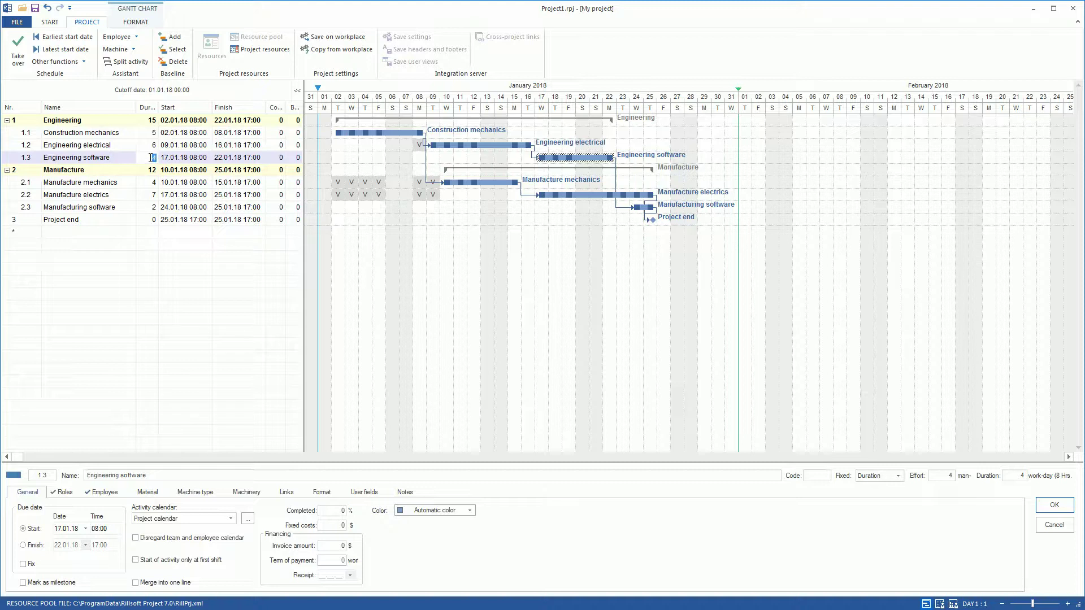
text(5)
key(Return)
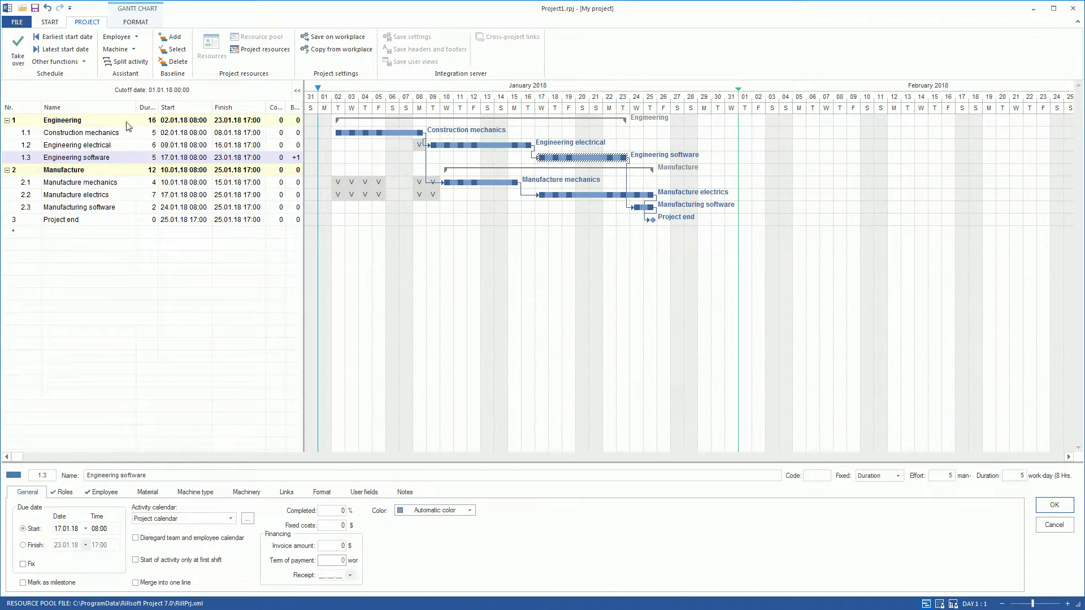
click(49, 21)
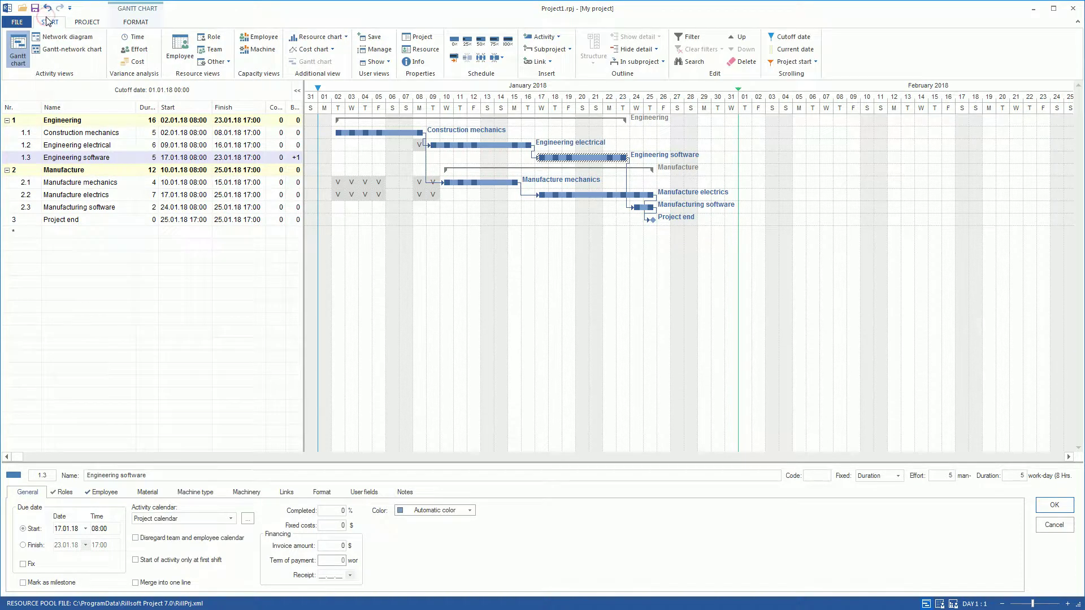
- Show the Time variance analysis and select Engineering software to see its +1 day, +1 man overrun
click(136, 37)
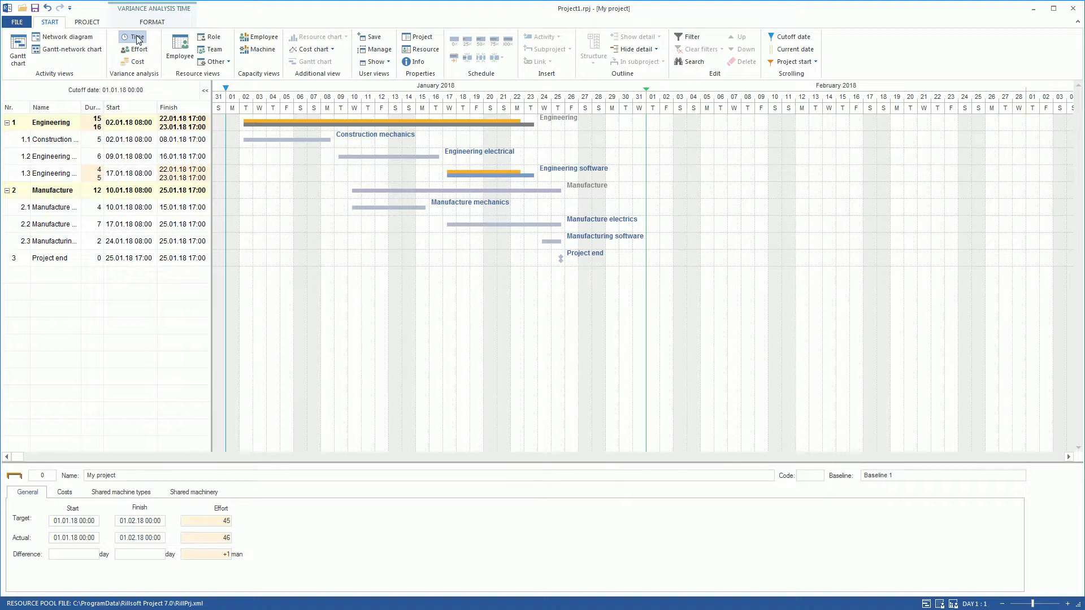
click(128, 174)
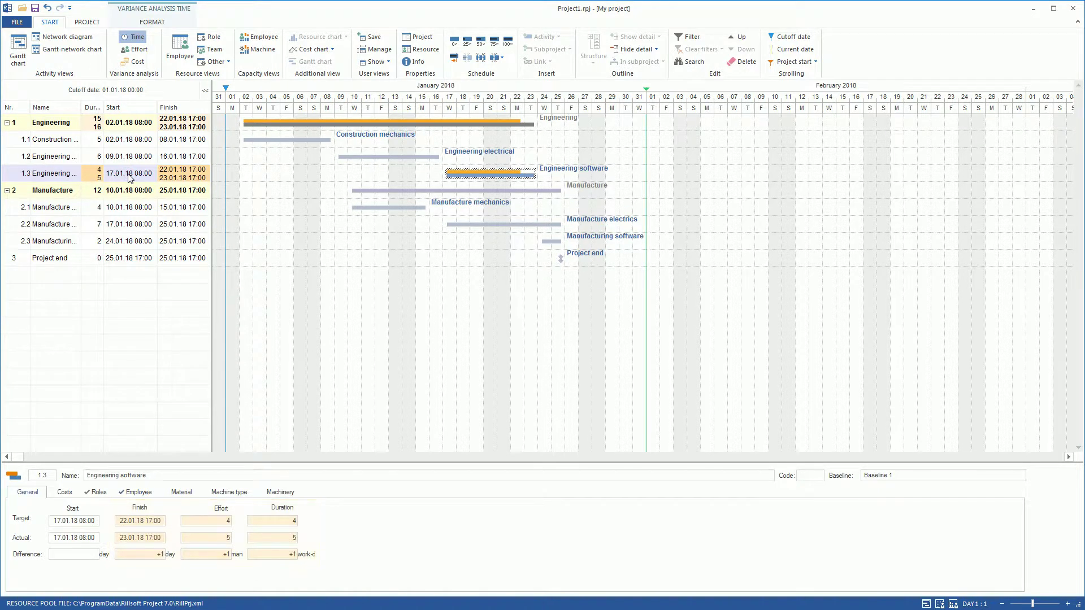
- Add a second baseline of the current plan via Baseline > Add
click(90, 25)
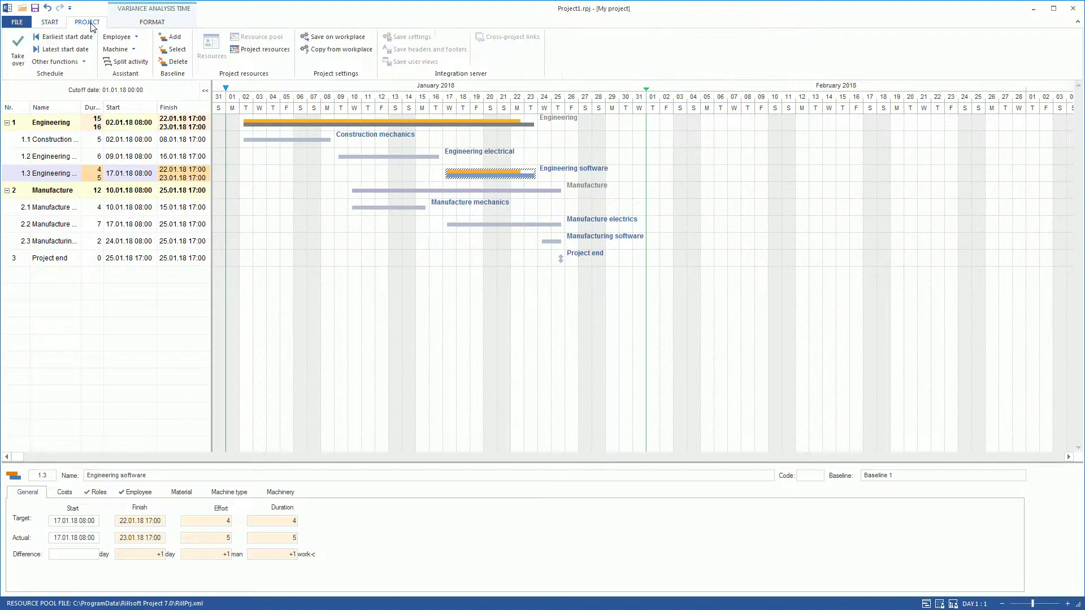
click(174, 37)
text(Baseline 2)
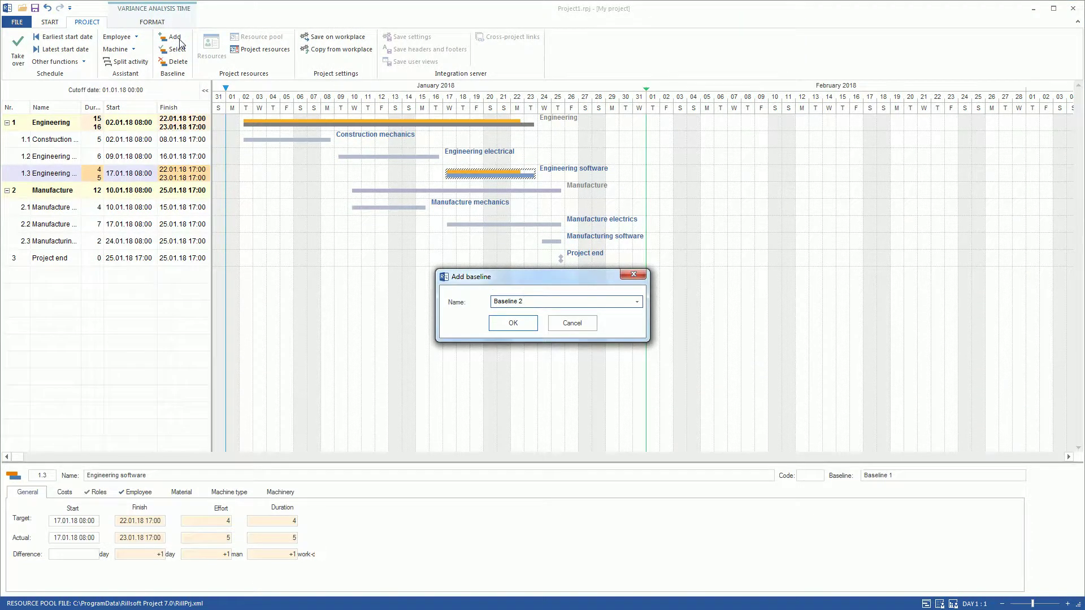
key(Return)
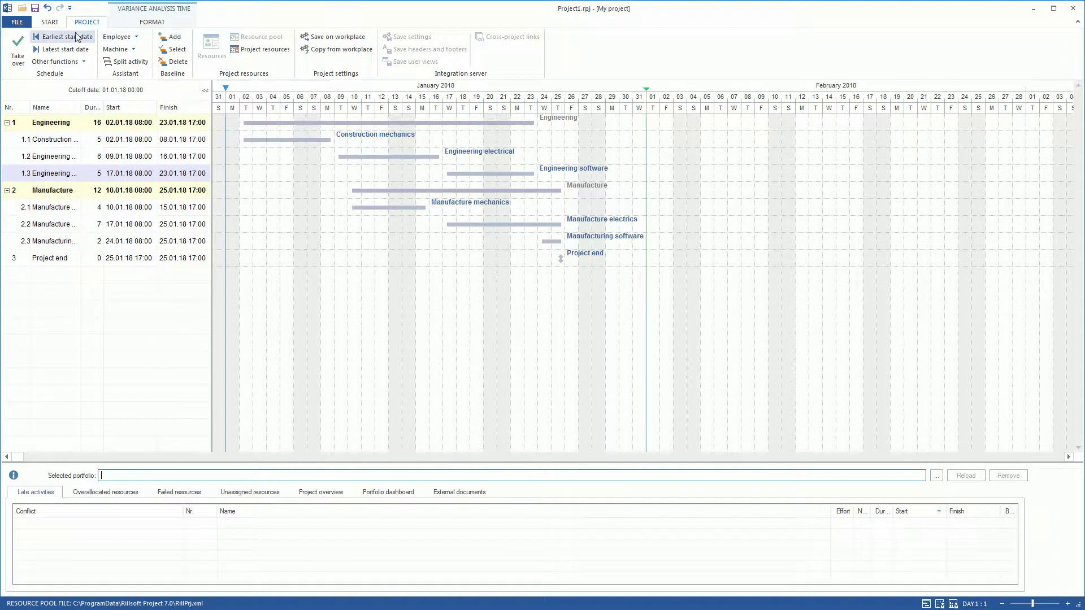
click(55, 26)
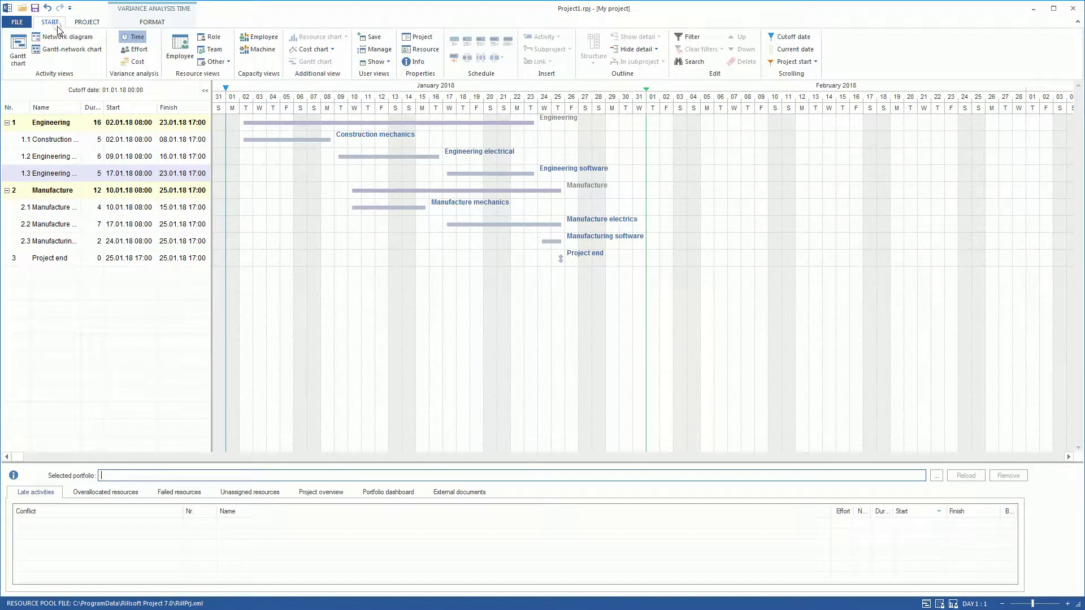
- In the Gantt chart, set Manufacture mechanics (2.1) to a 6-day duration
click(19, 49)
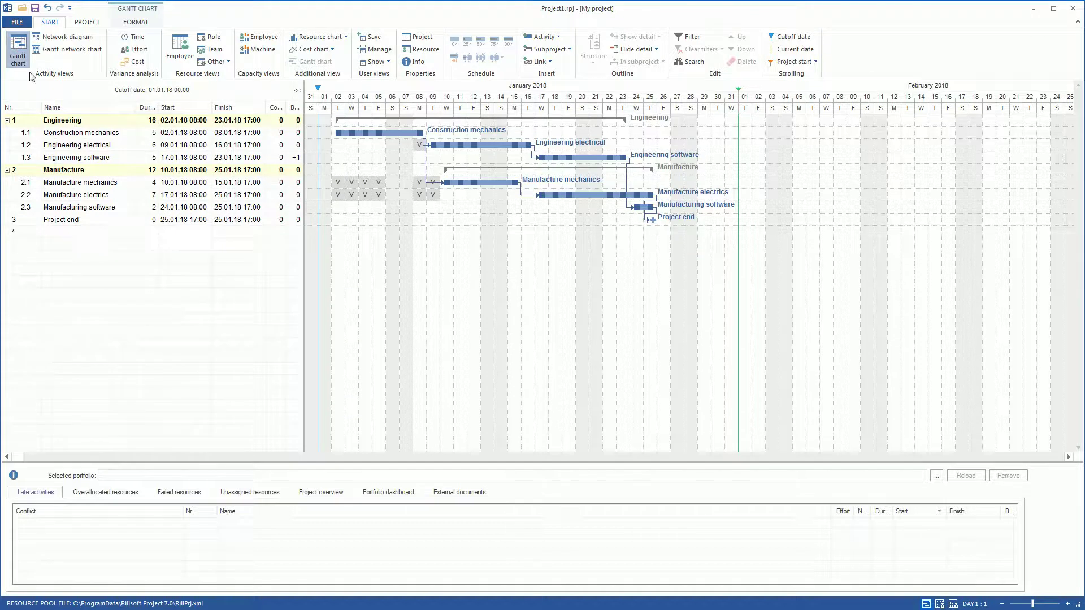
click(148, 182)
double_click(148, 183)
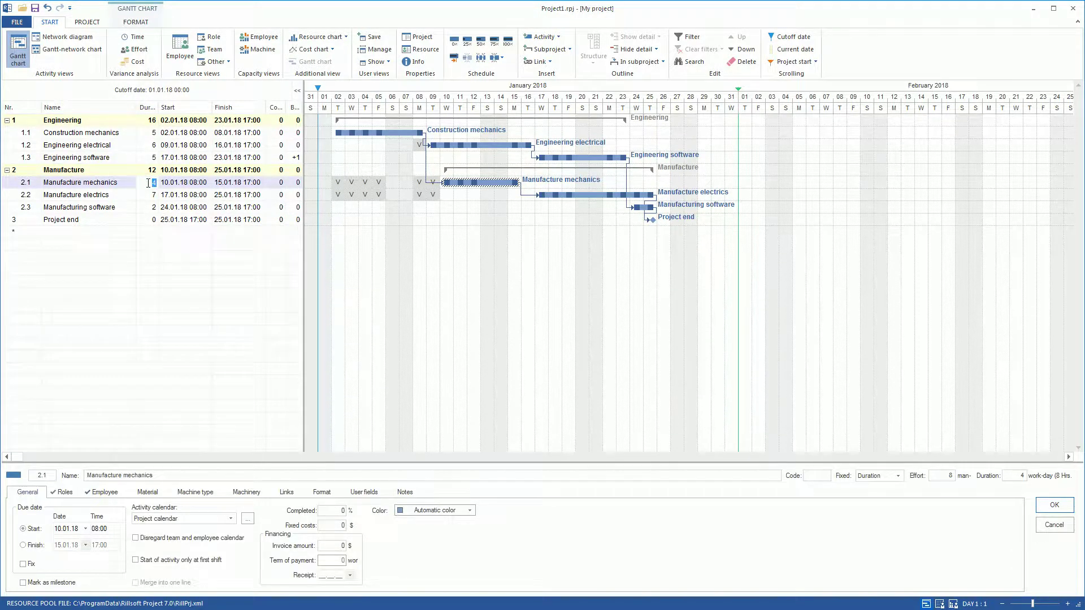
text(6)
key(Tab)
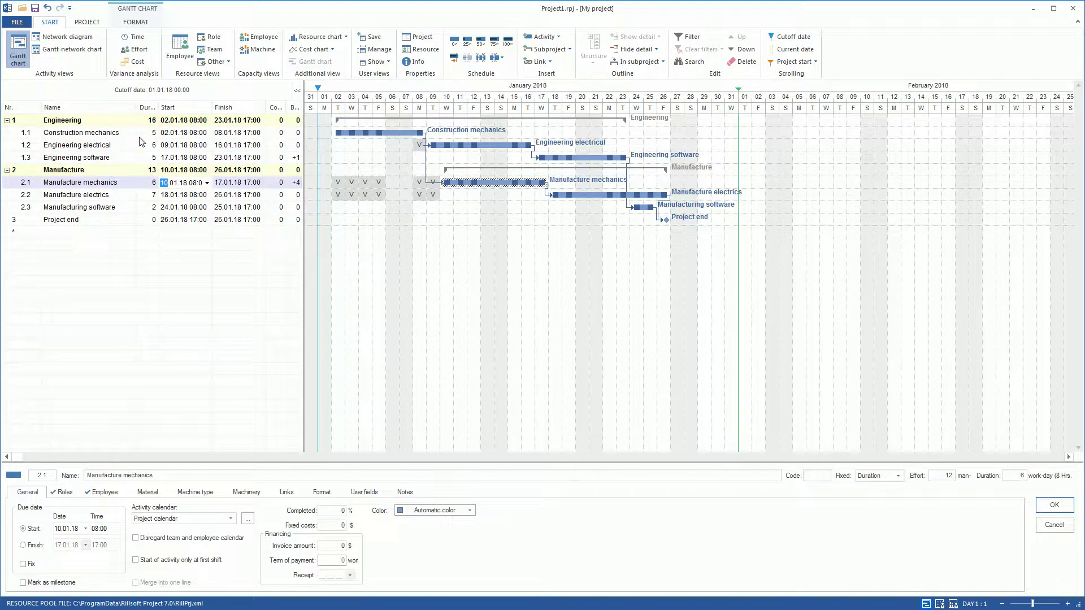
- Show time variance and check Manufacture mechanics' employees, each rising from 32 to 48 effort
click(137, 37)
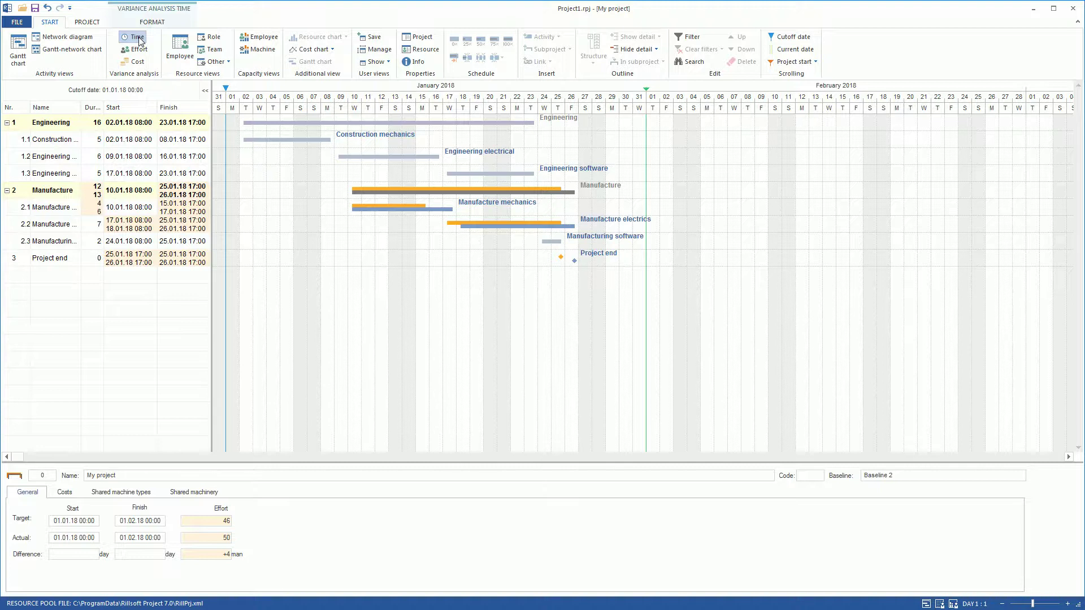
click(87, 195)
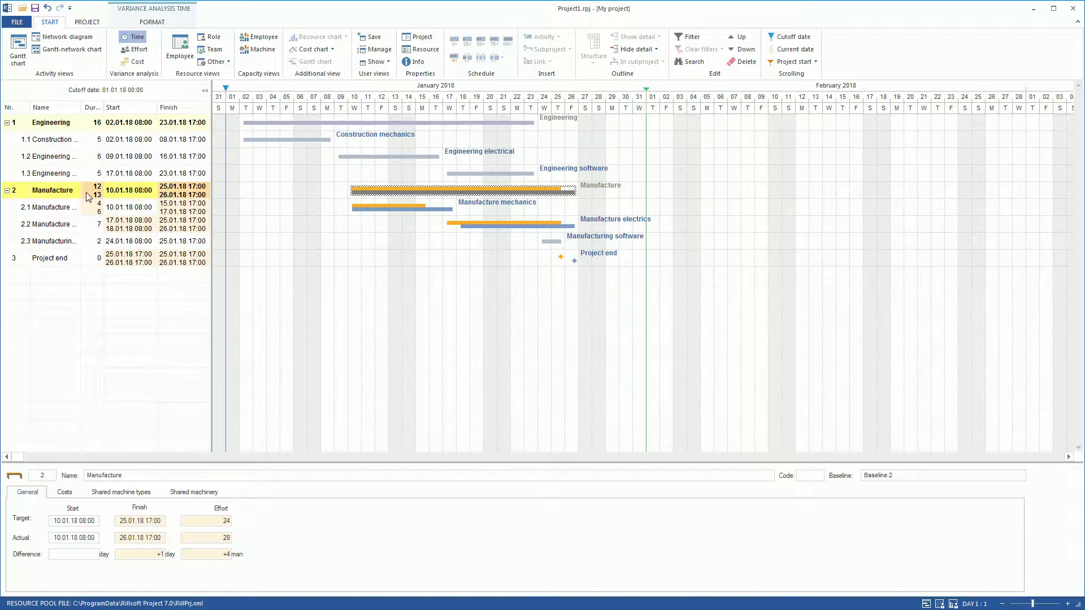
click(85, 210)
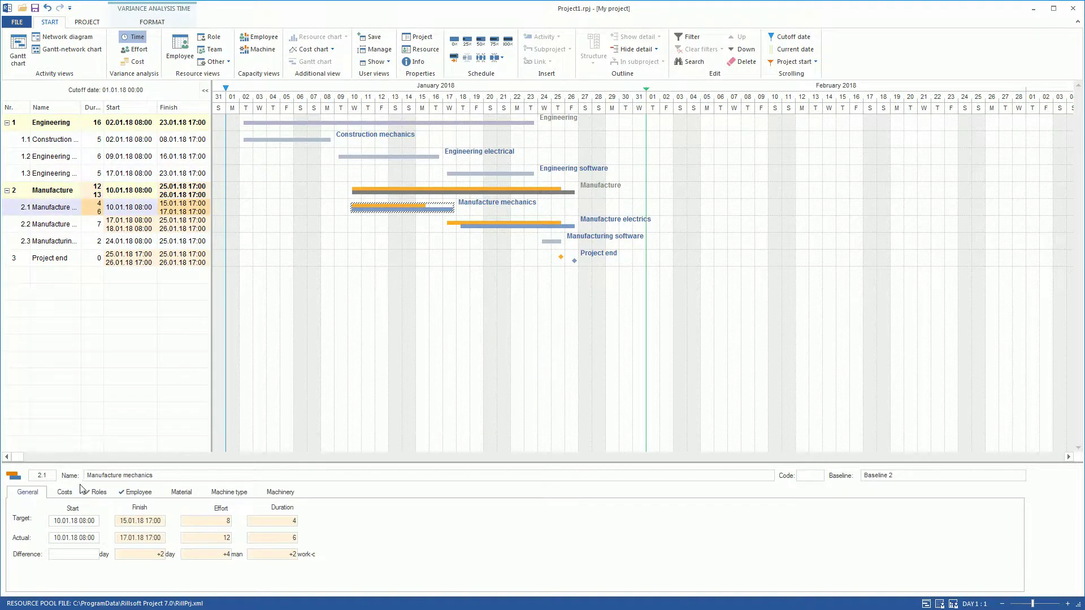
click(100, 492)
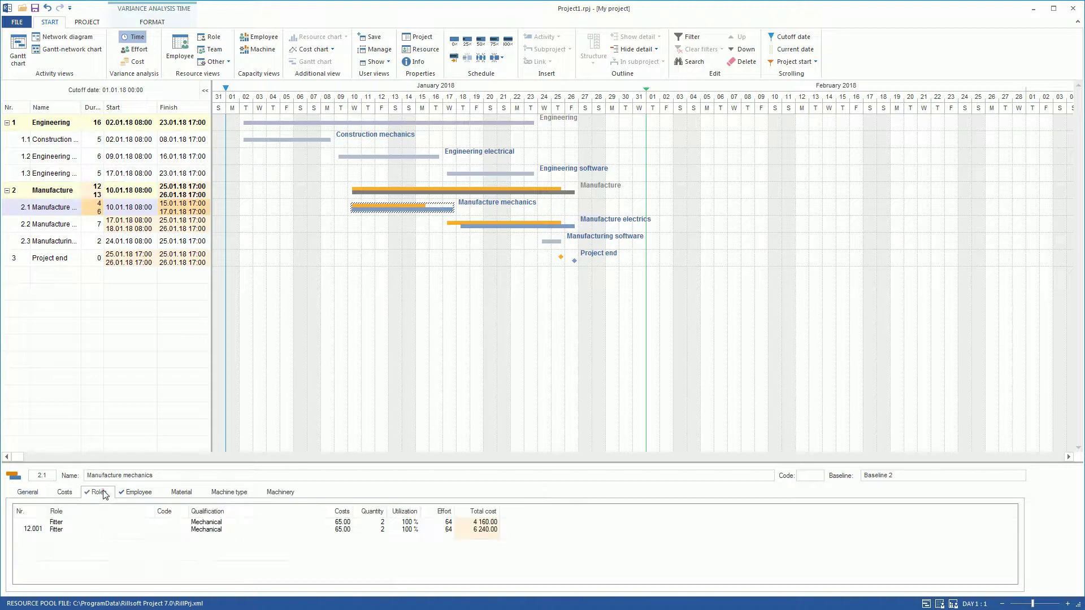
click(139, 493)
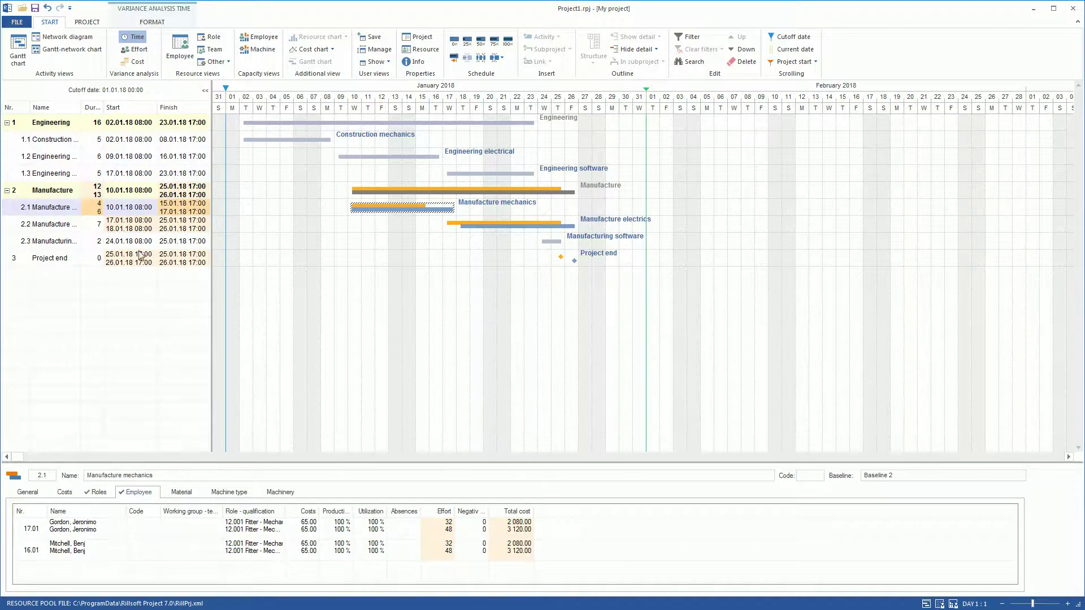
- In the Effort variance view, show Effort, Effort difference, Finish difference and Duration difference columns
click(140, 52)
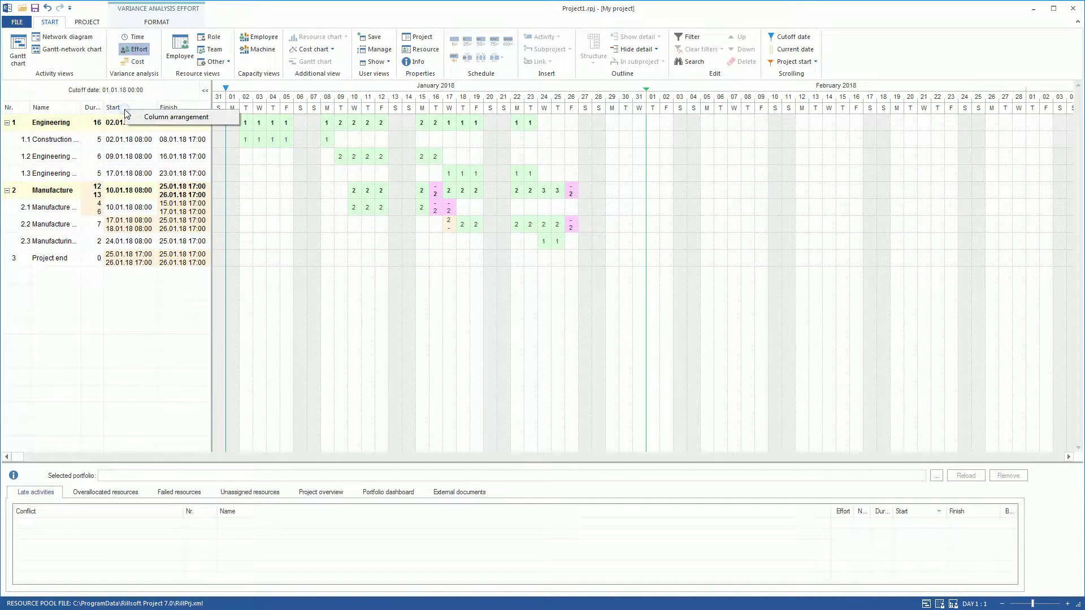
click(162, 119)
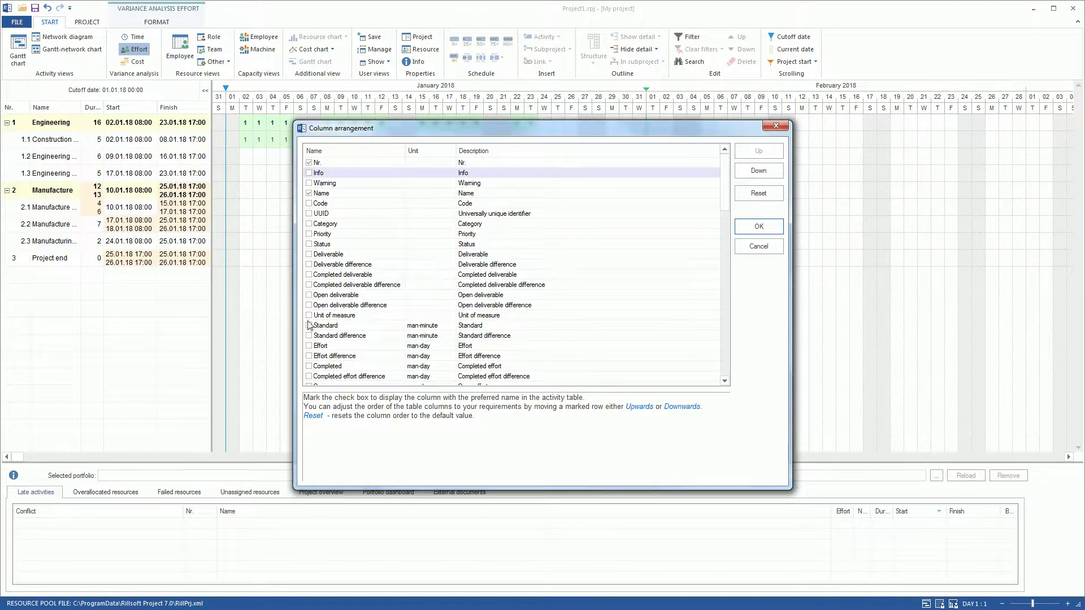
click(308, 346)
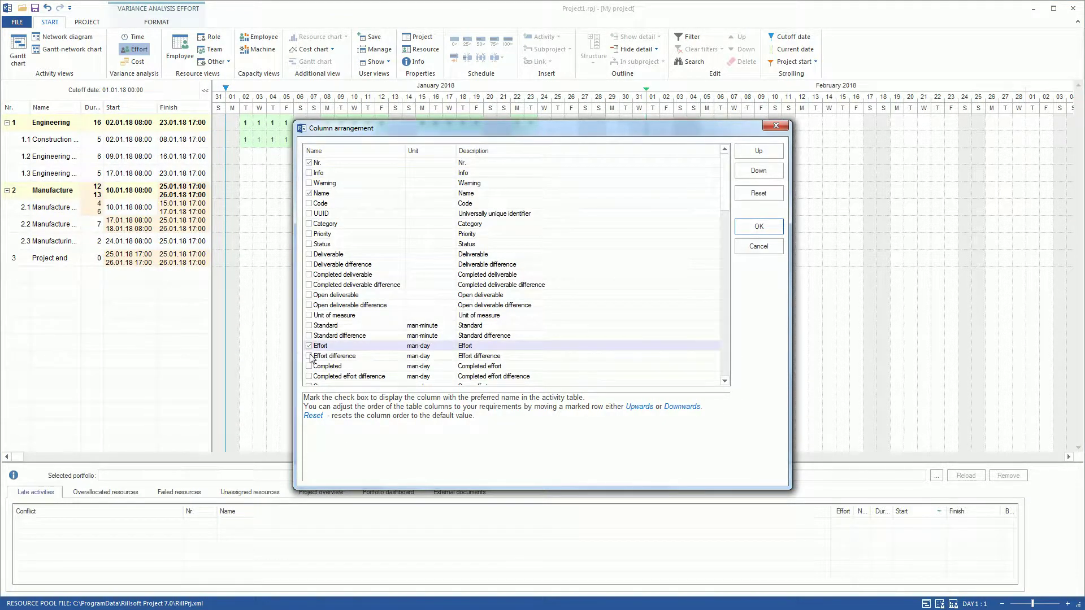
click(309, 356)
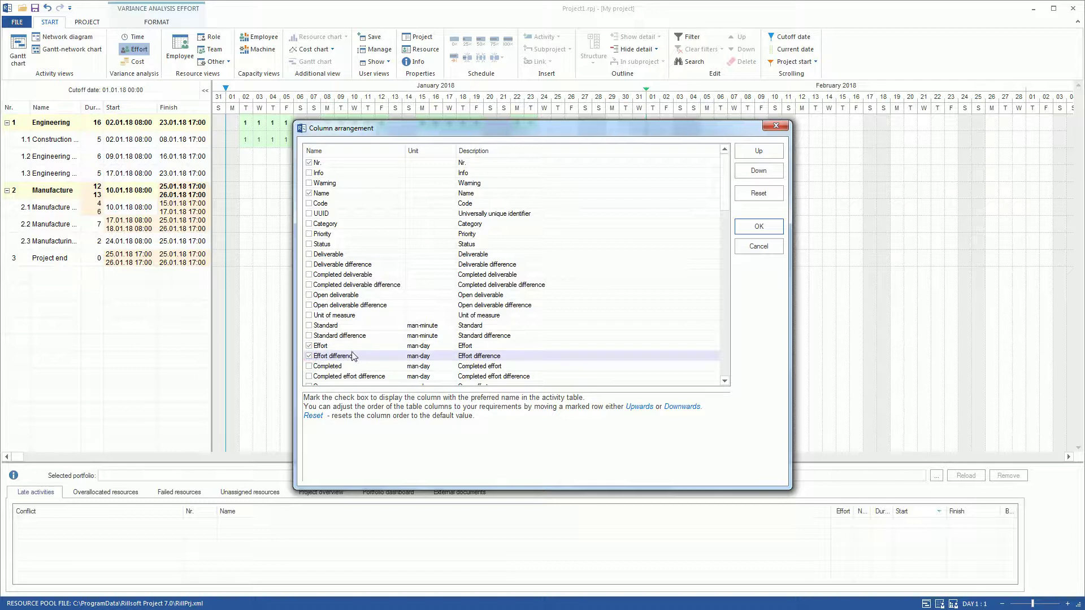
scroll(694, 374, down, 8)
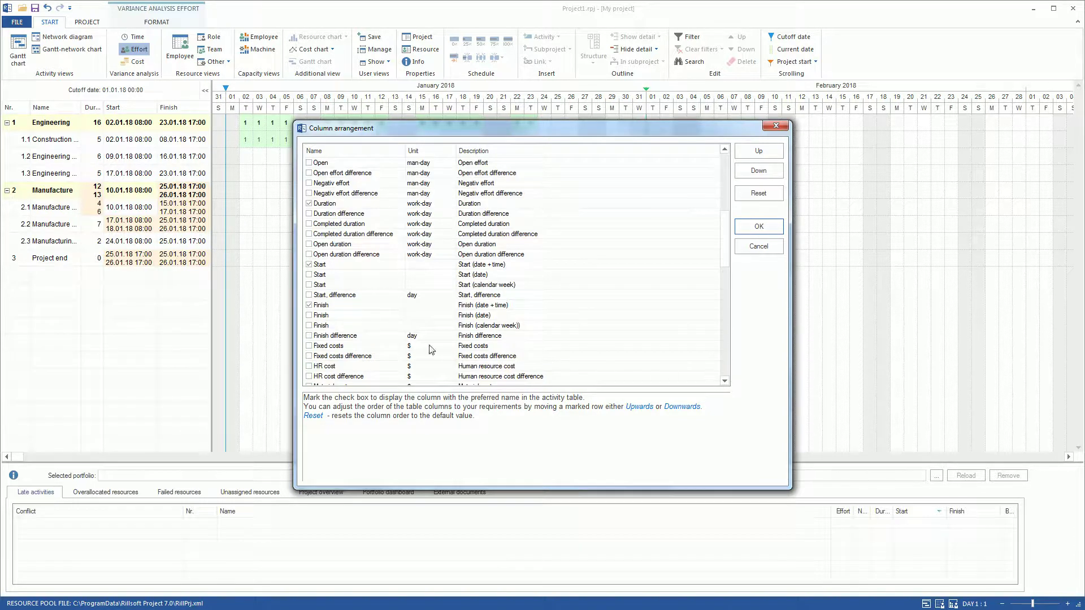
click(309, 336)
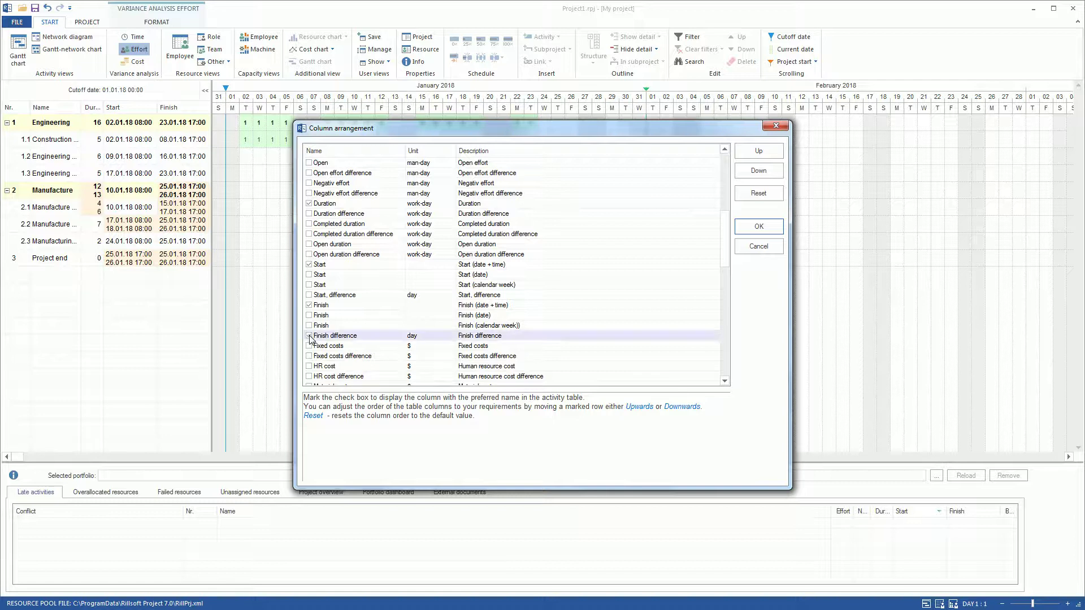
click(309, 214)
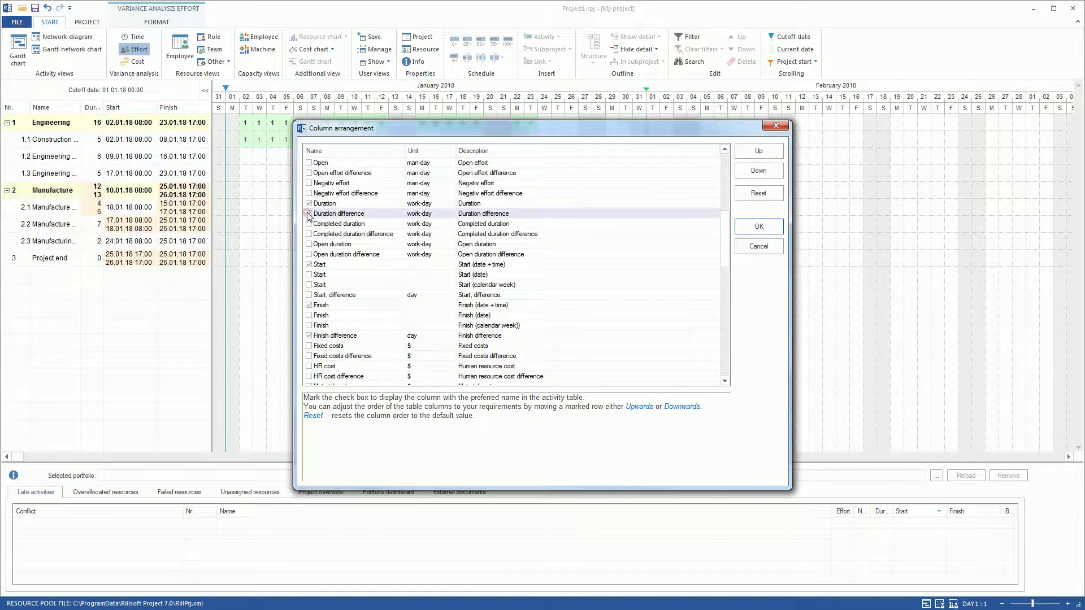
click(747, 228)
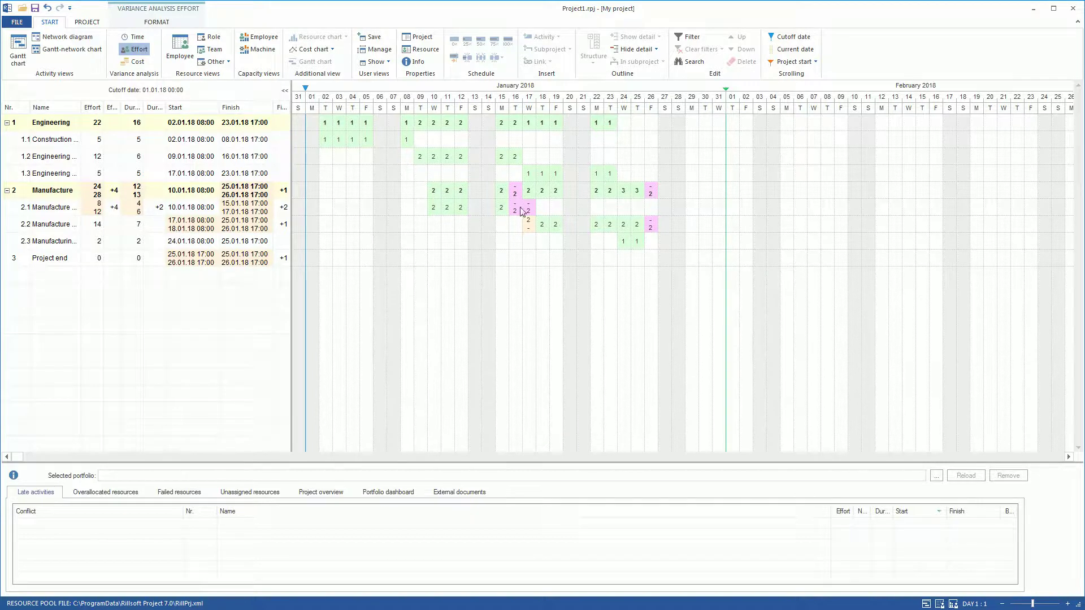
- Choose Baseline 1 as the comparison baseline in Baseline > Select
click(87, 23)
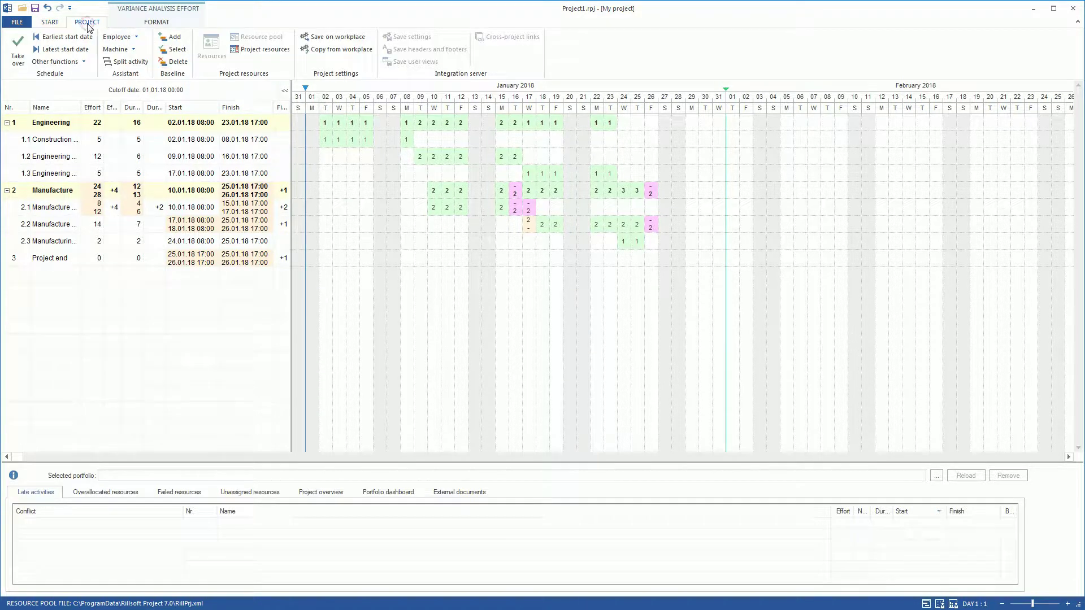
click(174, 49)
click(545, 300)
click(533, 320)
click(514, 329)
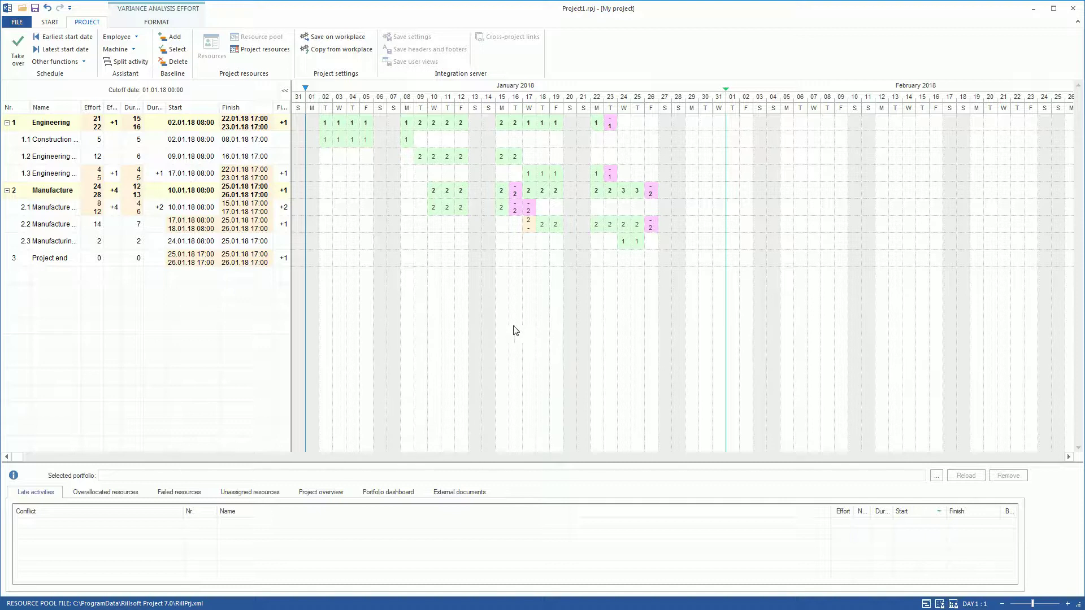
- Switch to the Cost variance view and widen the timeline's day columns
click(49, 22)
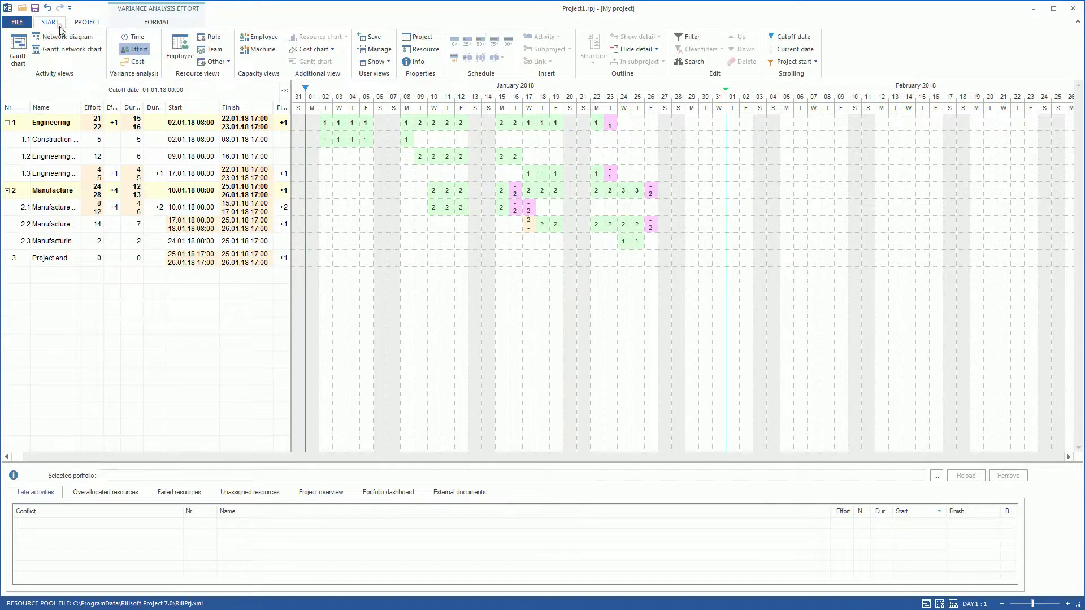
click(137, 62)
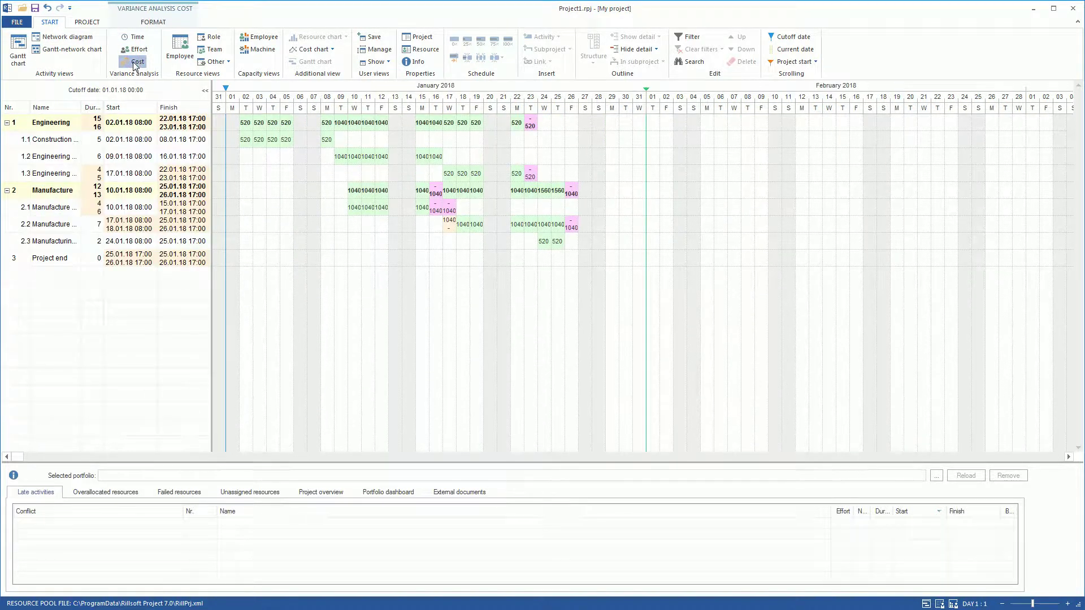
click(1067, 603)
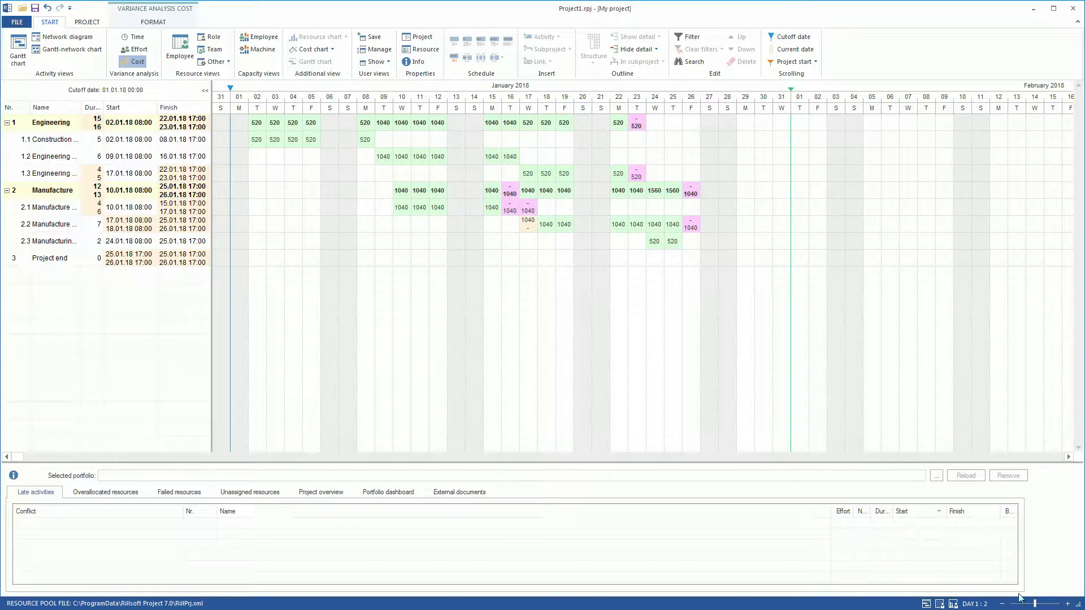
- Add the Costs and Costs difference columns to the activity table
click(202, 110)
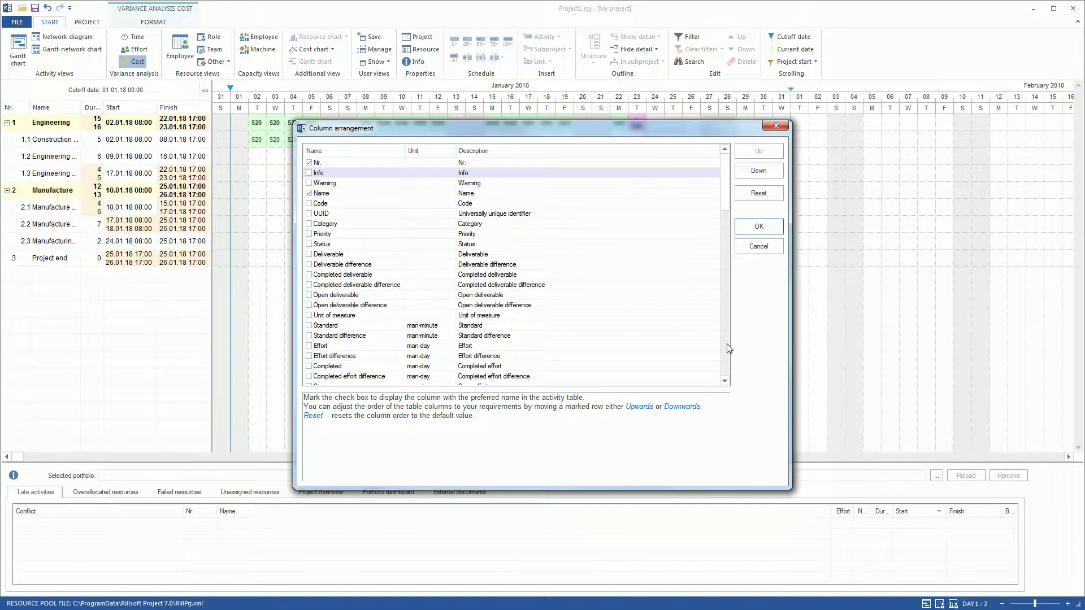
click(727, 349)
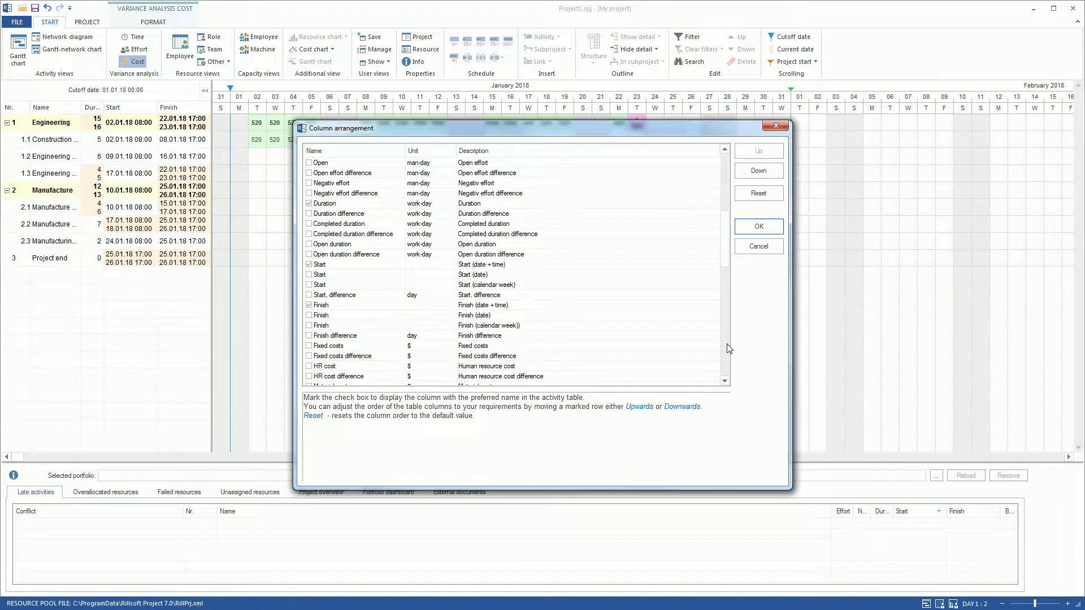
click(727, 344)
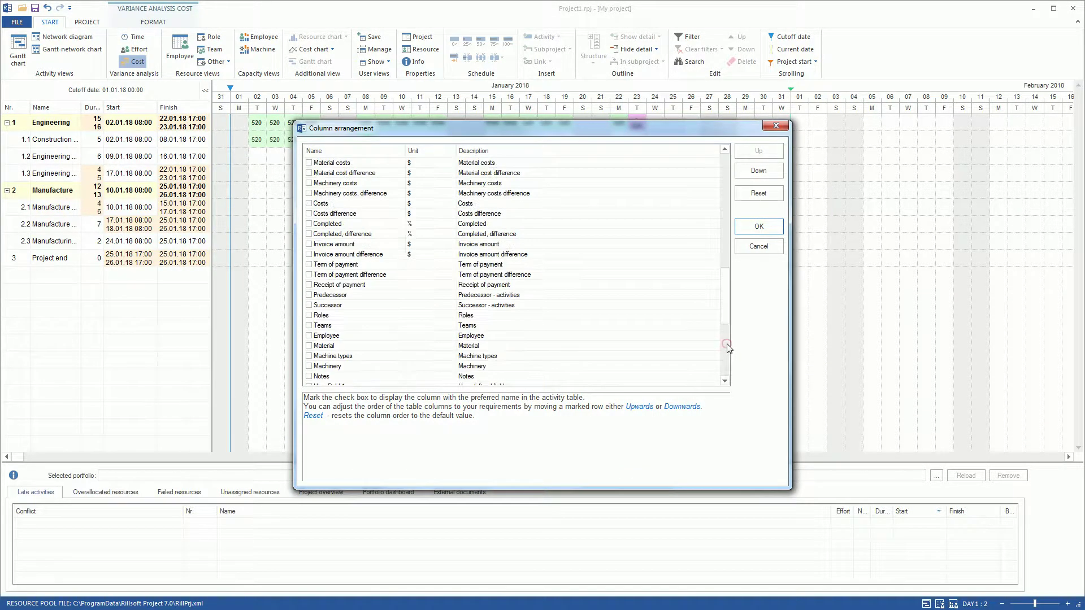
click(309, 203)
click(309, 213)
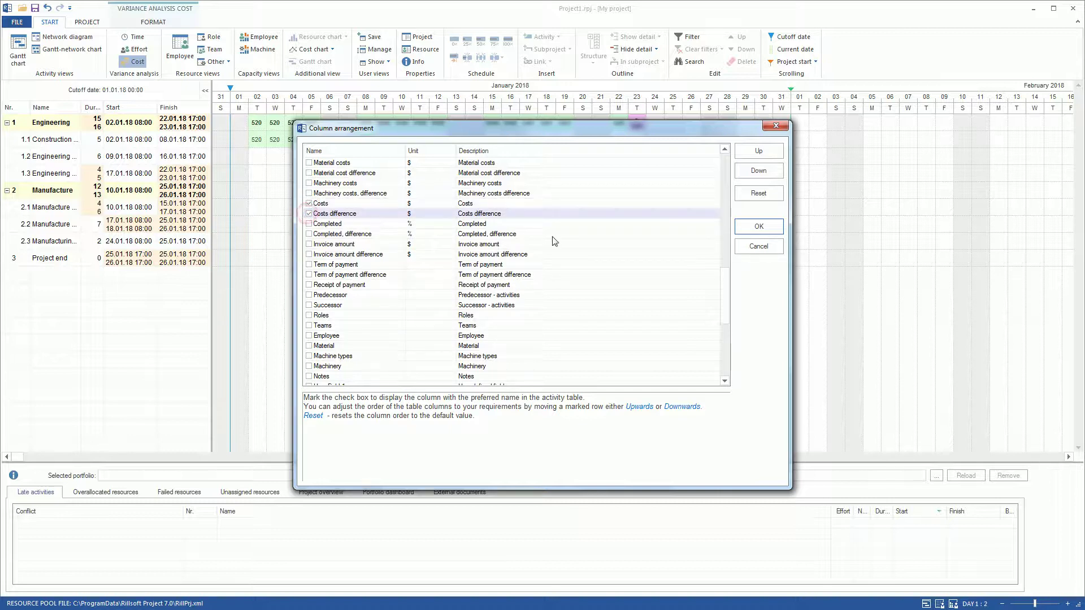
click(759, 226)
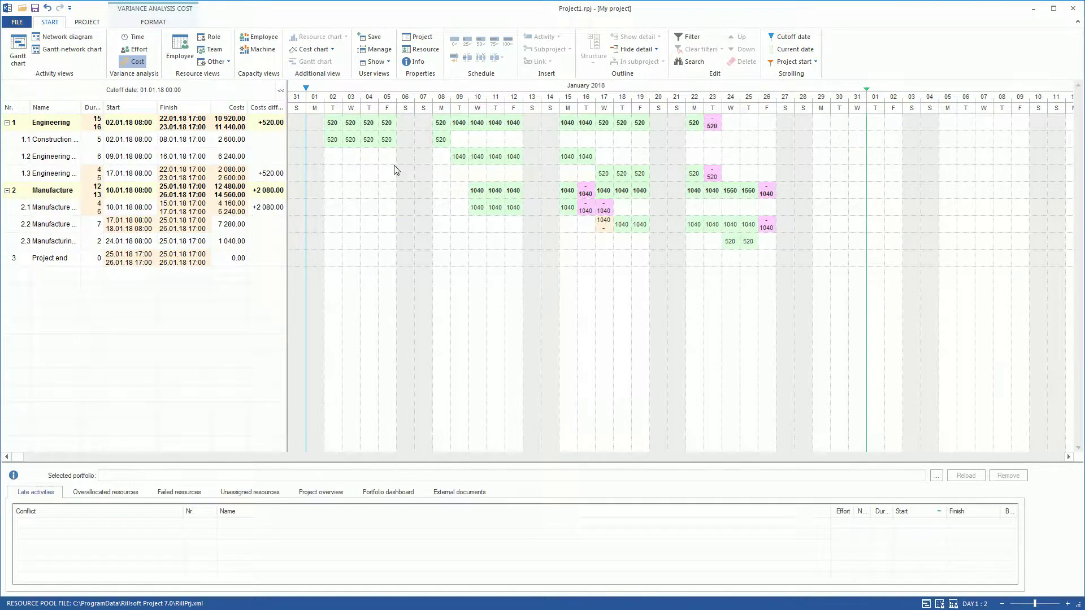